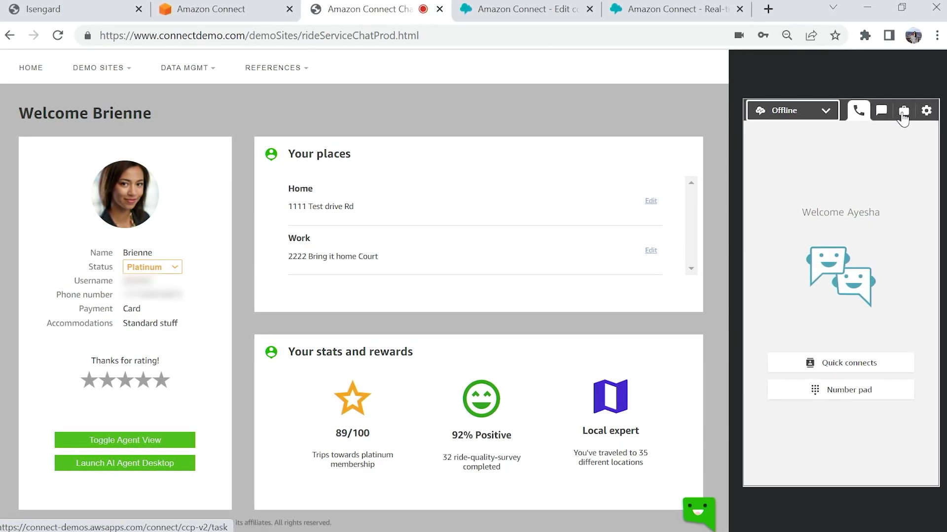
Step: As the customer, tell the bot about a lost wallet, choose email, and finish the chat
{"action": "left_click", "coordinate": [697, 513]}
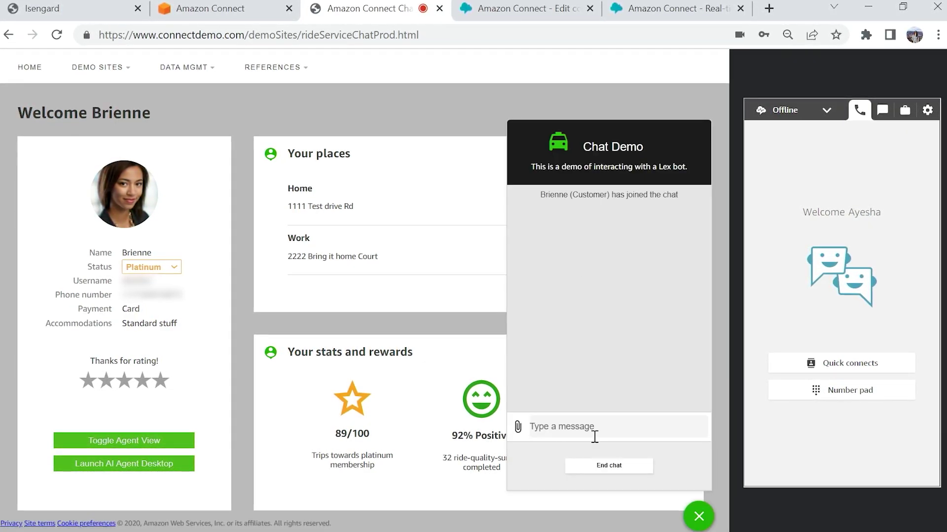
{"action": "type", "text": "I have lost an item"}
{"action": "key", "text": "Return"}
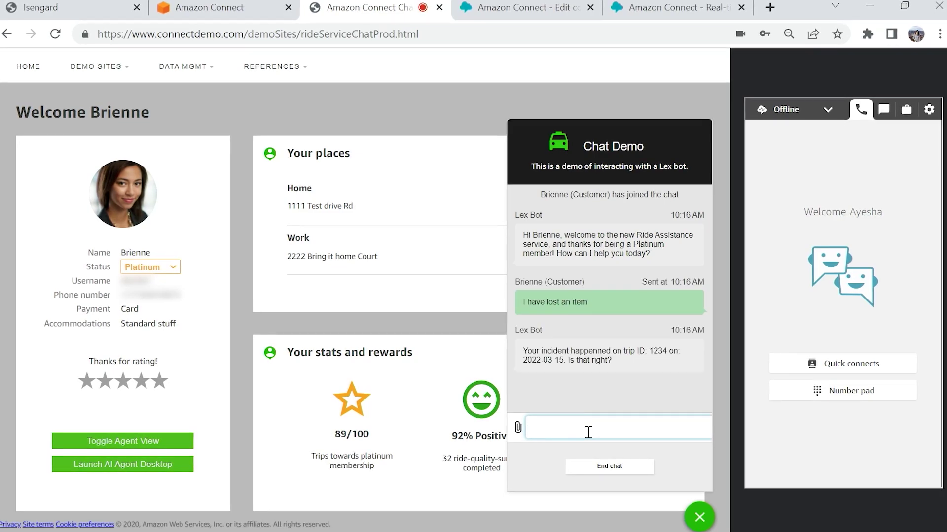
{"action": "type", "text": "yes"}
{"action": "key", "text": "Return"}
{"action": "type", "text": "wallet"}
{"action": "key", "text": "Return"}
{"action": "type", "text": "email"}
{"action": "key", "text": "Return"}
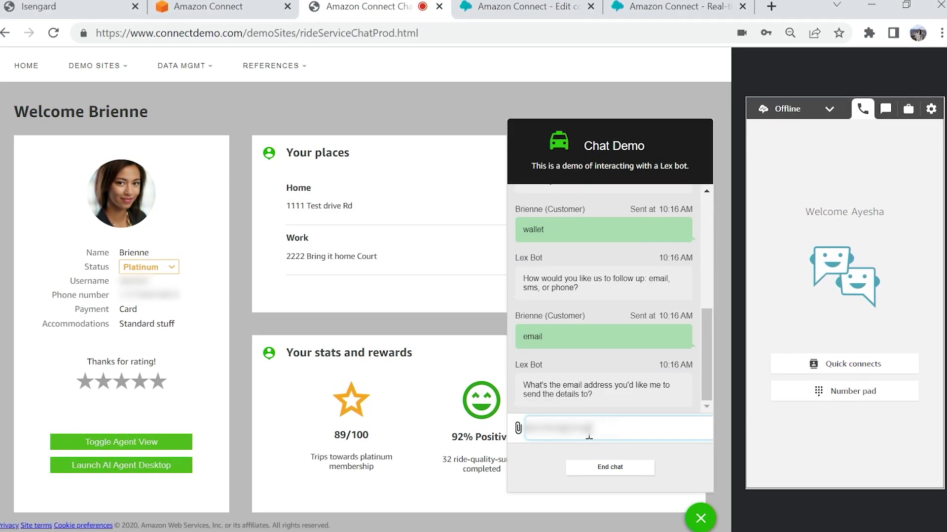
{"action": "key", "text": "Return"}
{"action": "type", "text": "no good"}
{"action": "key", "text": "Return"}
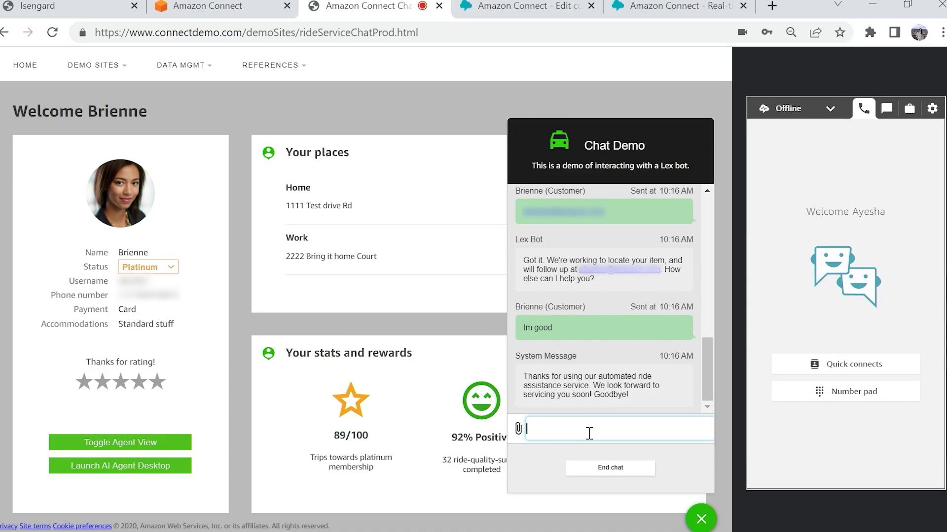
Step: Set the agent status to Available, accept the Lost Item task, and expand its information
{"action": "left_click", "coordinate": [821, 115]}
{"action": "left_click", "coordinate": [790, 258]}
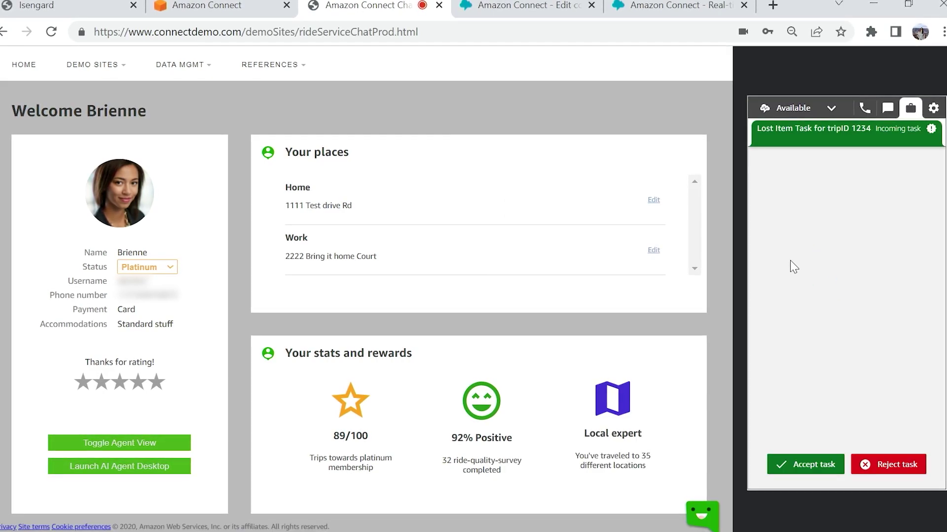
{"action": "left_click", "coordinate": [806, 465]}
{"action": "left_click", "coordinate": [769, 207]}
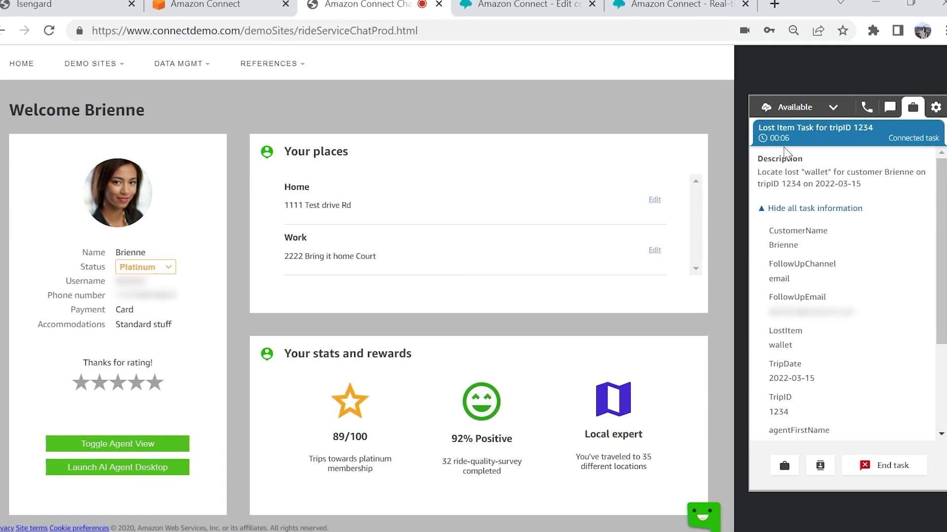
{"action": "scroll", "coordinate": [941, 238], "scroll_direction": "down", "scroll_amount": 2}
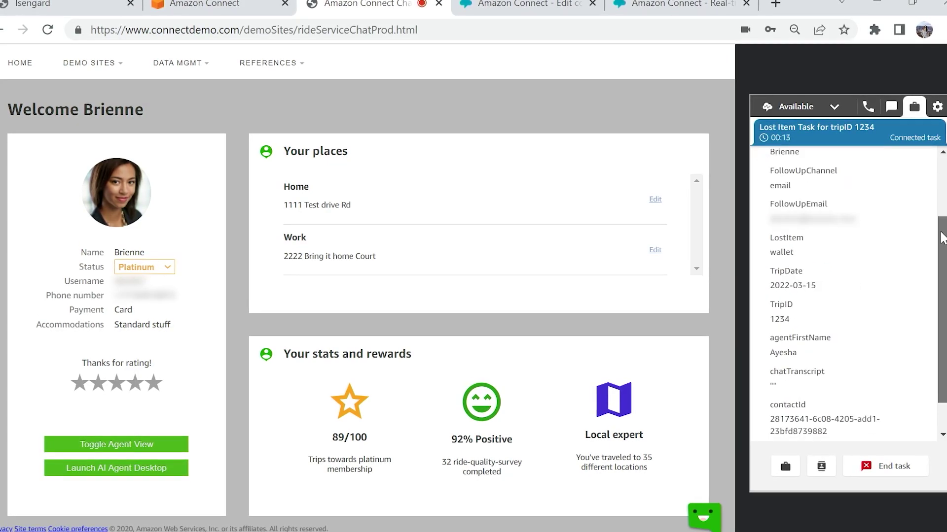
{"action": "scroll", "coordinate": [809, 429], "scroll_direction": "down", "scroll_amount": 1}
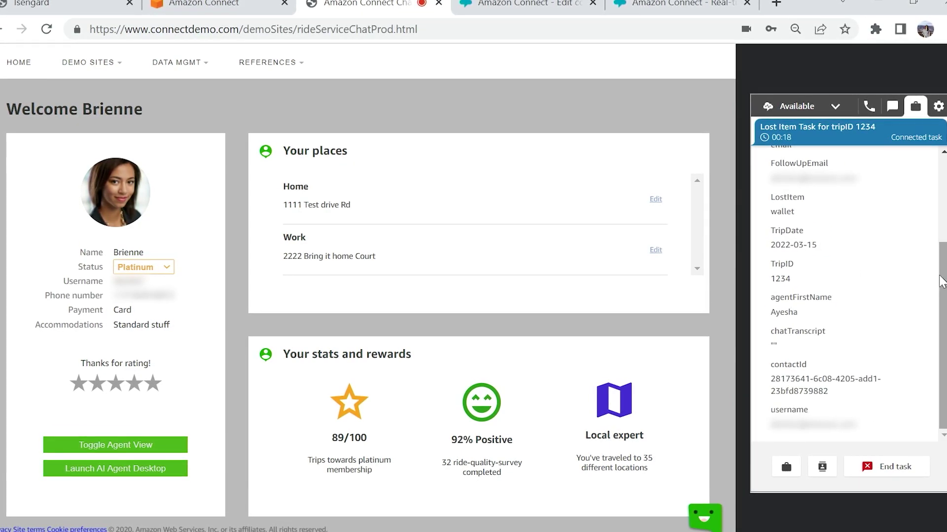
Step: Start a new task named 'Follow up on Wallet Lo'
{"action": "left_click", "coordinate": [786, 467]}
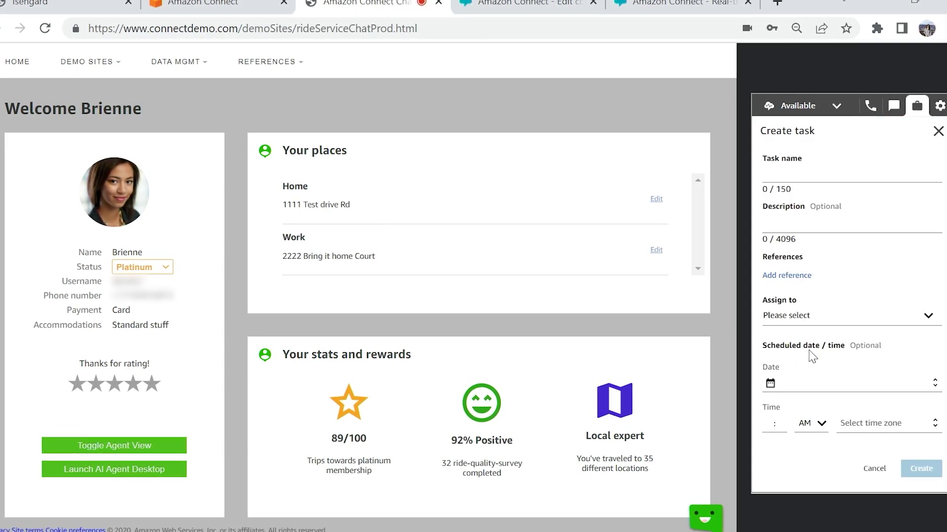
{"action": "left_click", "coordinate": [839, 176]}
{"action": "type", "text": "Follow up on Wallet Lo"}
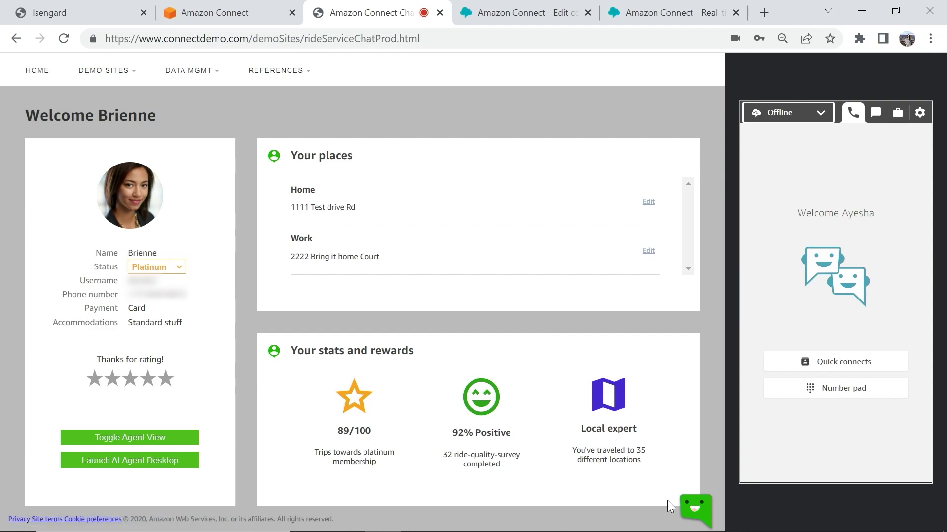
Step: In the chat widget, report a lost item, confirm the trip with 'yes', and name 'wallet'
{"action": "left_click", "coordinate": [690, 507]}
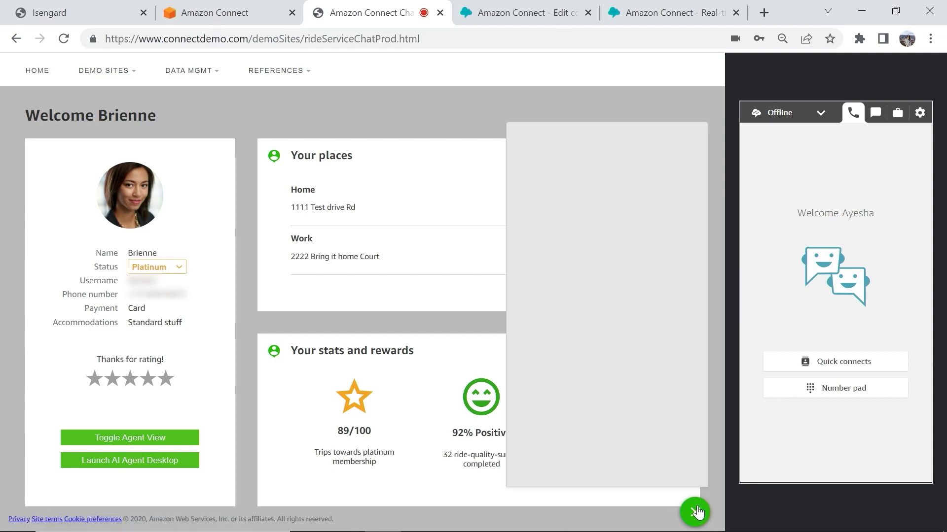
{"action": "left_click", "coordinate": [586, 429]}
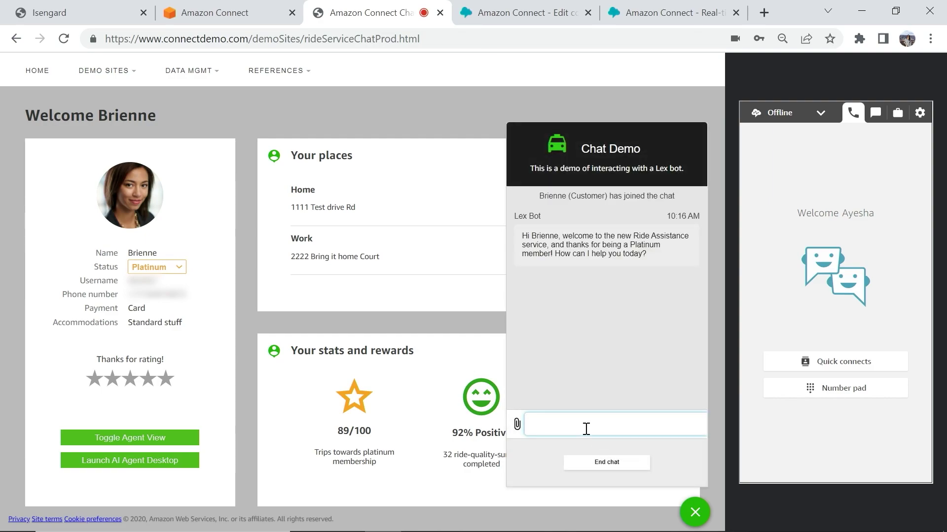
{"action": "type", "text": "I have lost an item"}
{"action": "key", "text": "Return"}
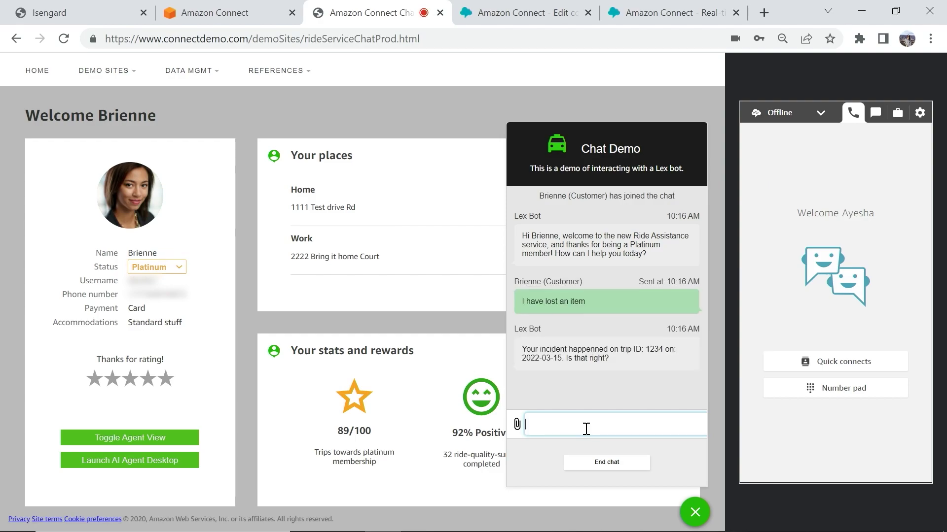
{"action": "type", "text": "yes"}
{"action": "key", "text": "Return"}
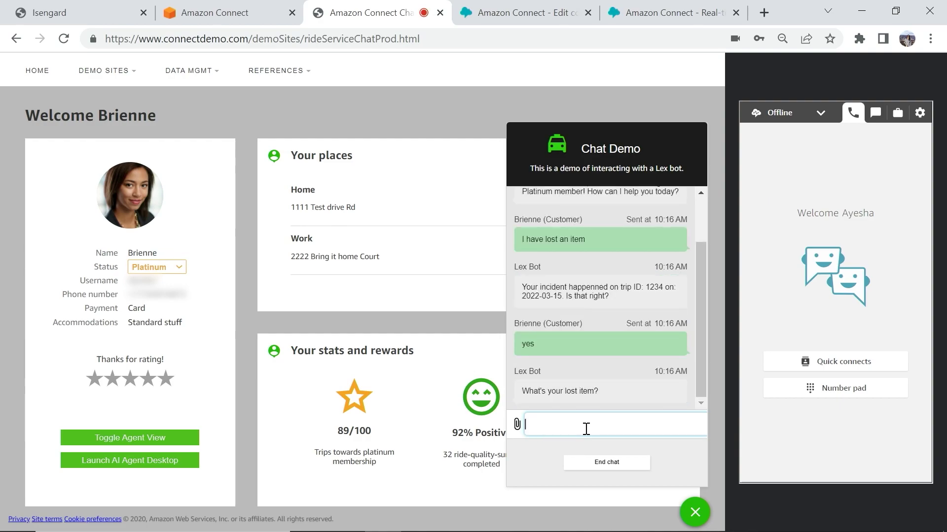
{"action": "type", "text": "wallet"}
{"action": "key", "text": "Return"}
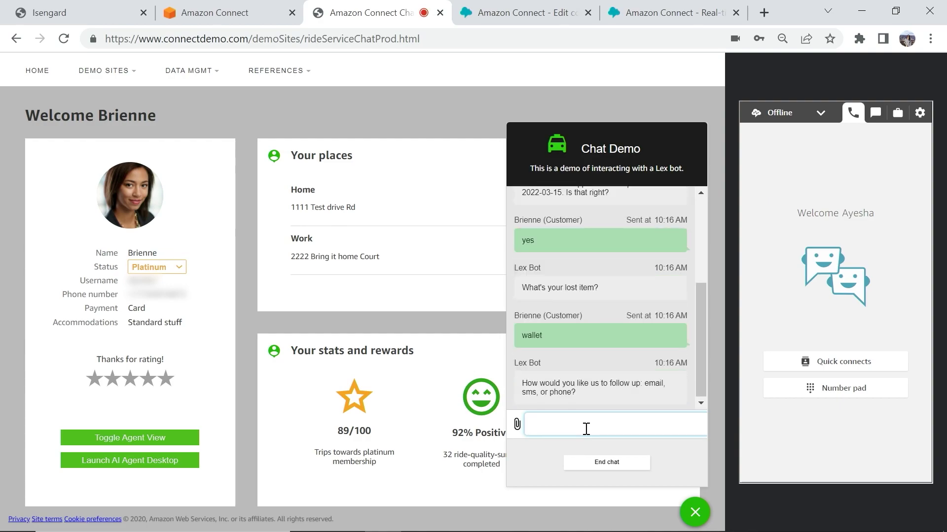
Step: Choose email follow-up, give the customer's email address, and end with 'Im good'
{"action": "type", "text": "email"}
{"action": "key", "text": "Return"}
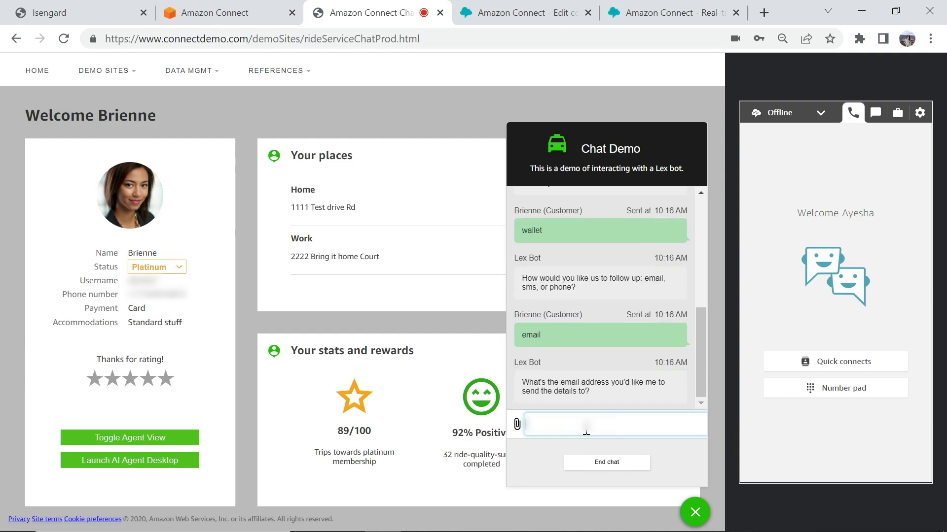
{"action": "type", "text": "brienne@example.com"}
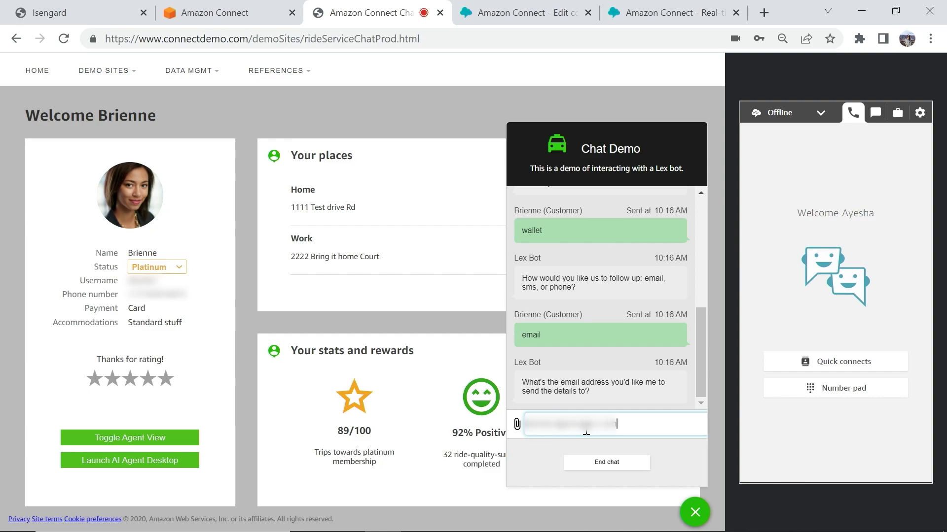
{"action": "key", "text": "Return"}
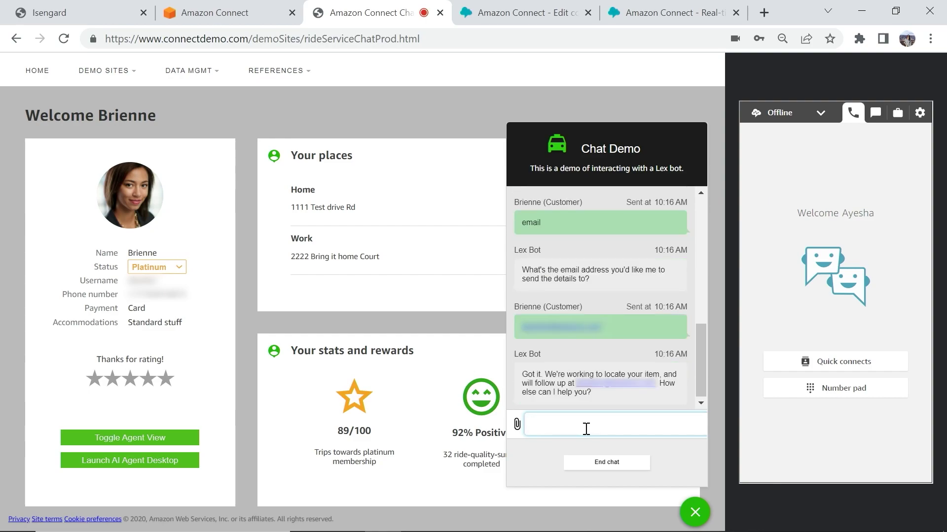
{"action": "type", "text": "Im good"}
{"action": "key", "text": "Return"}
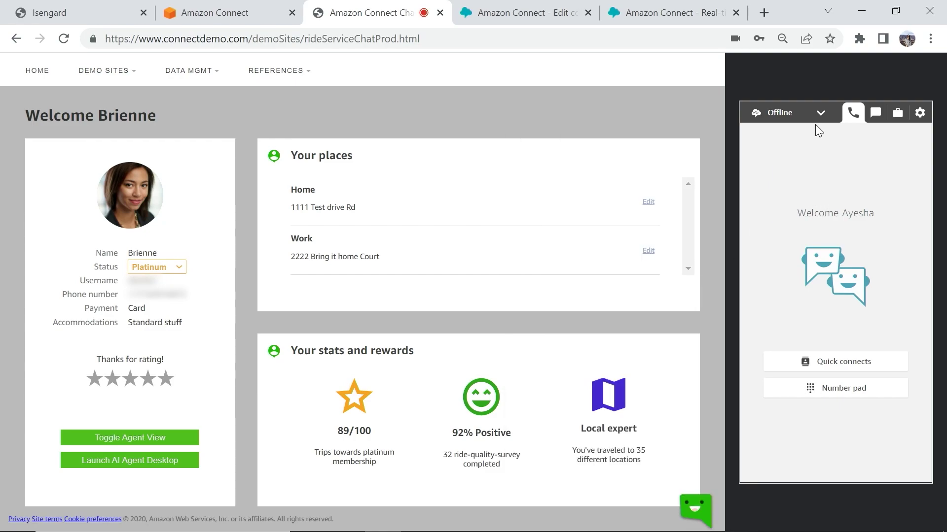
Step: Go Available, accept the Lost Item Task for tripID 1234, and scroll through all its details
{"action": "left_click", "coordinate": [814, 118]}
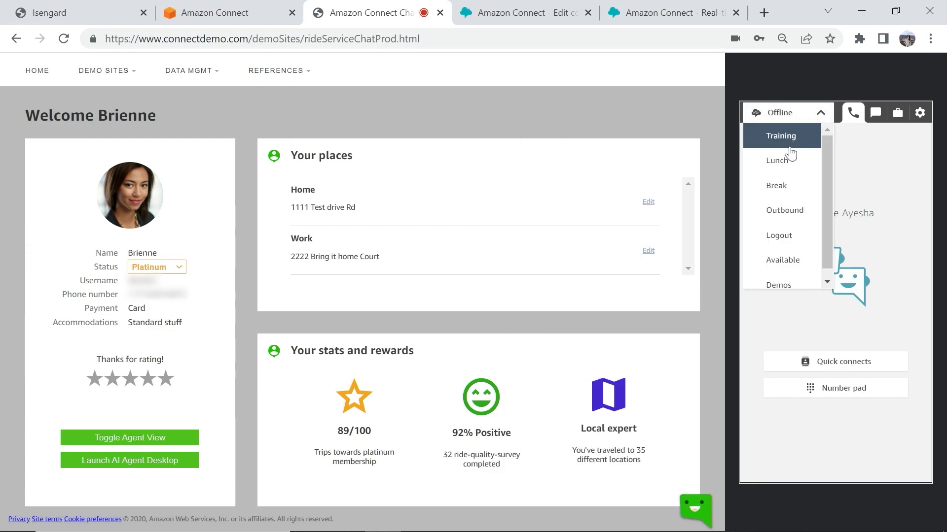
{"action": "left_click", "coordinate": [782, 260]}
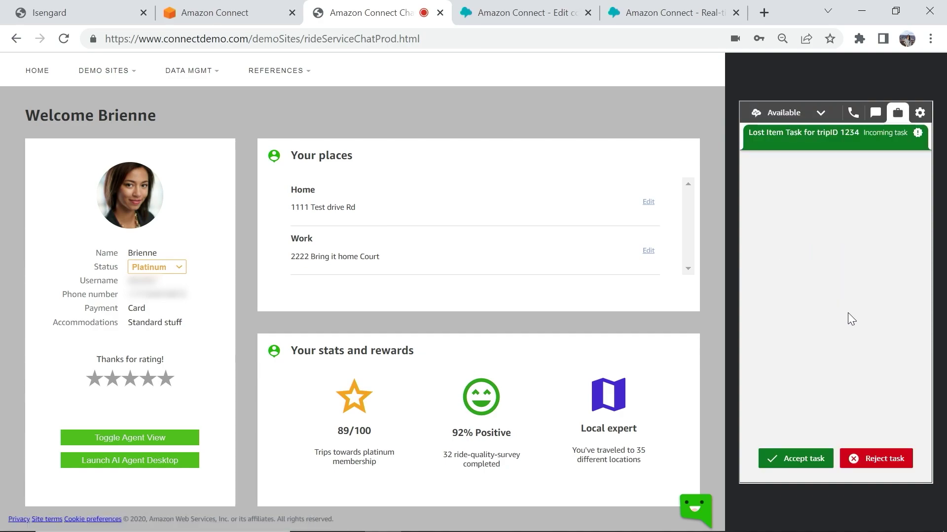
{"action": "left_click", "coordinate": [790, 462]}
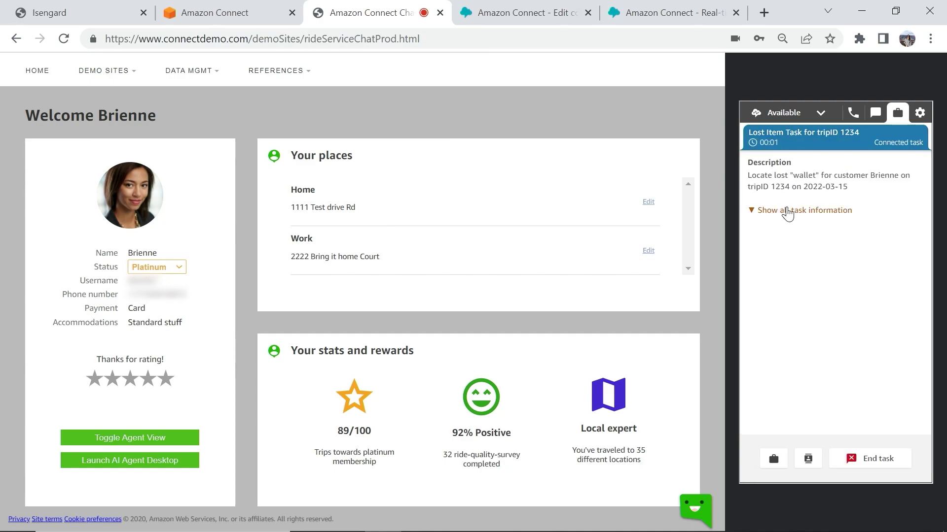
{"action": "left_click", "coordinate": [787, 211]}
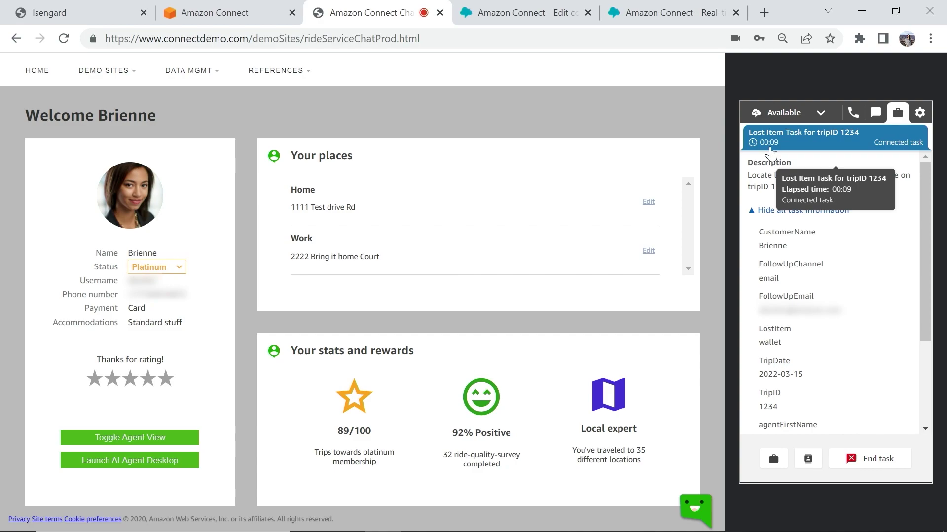
{"action": "left_click_drag", "start_coordinate": [926, 173], "coordinate": [920, 275]}
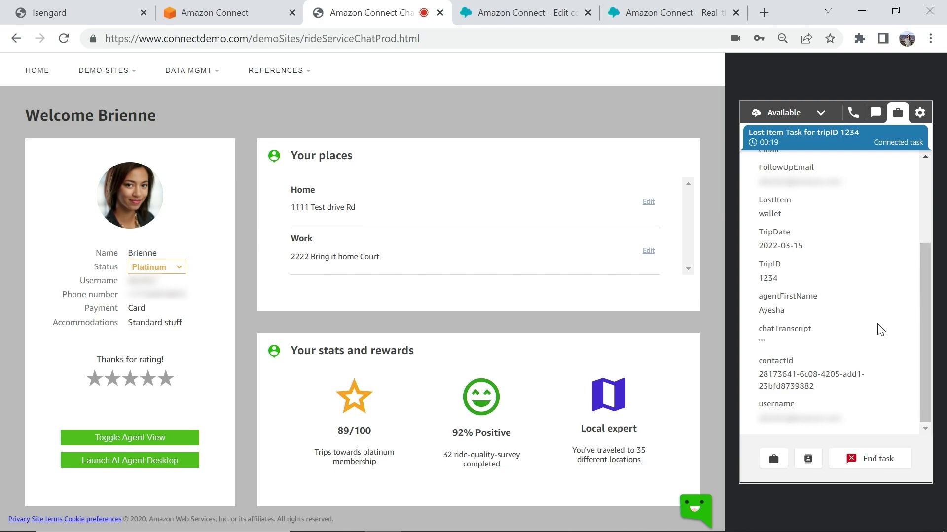
Step: Start a task named 'Follow up on Wallet Lost' with description 'Wallet has been found!'
{"action": "left_click", "coordinate": [773, 460]}
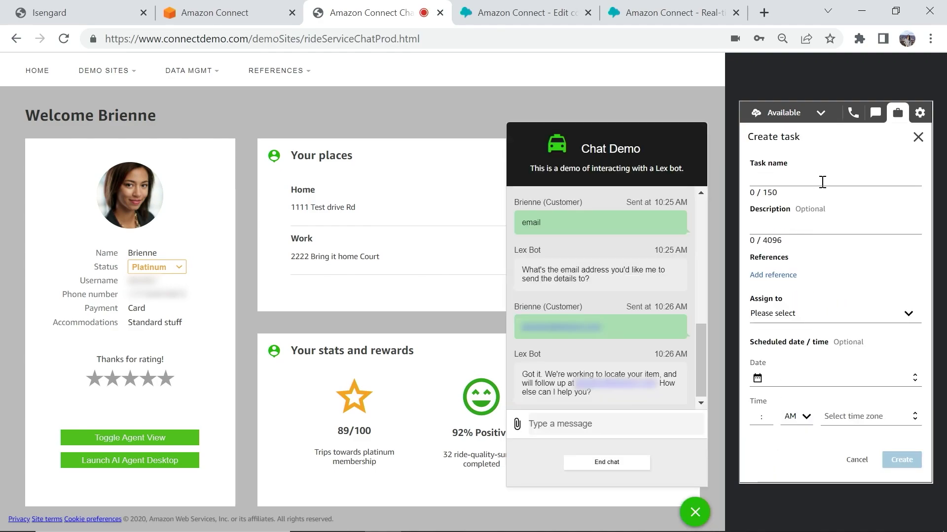
{"action": "left_click", "coordinate": [822, 182]}
{"action": "type", "text": "Follow up on Wallet Lost"}
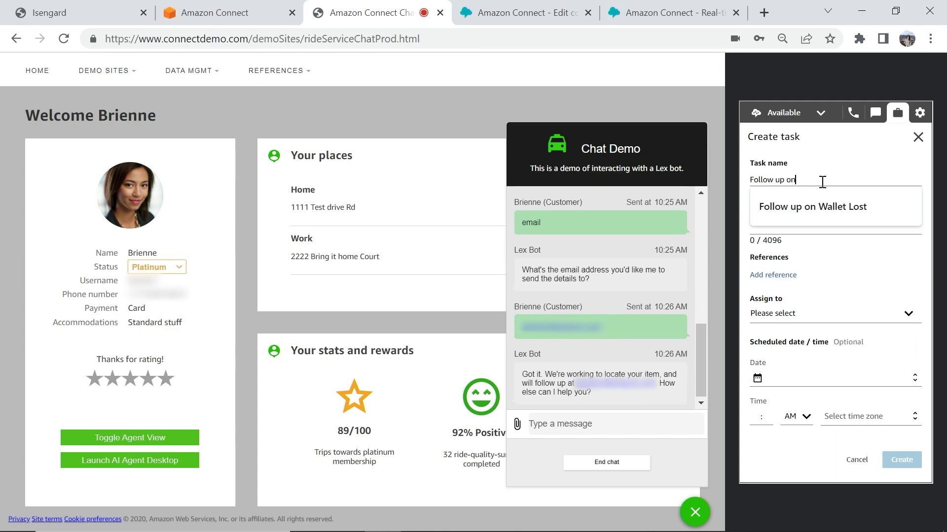
{"action": "left_click", "coordinate": [791, 224]}
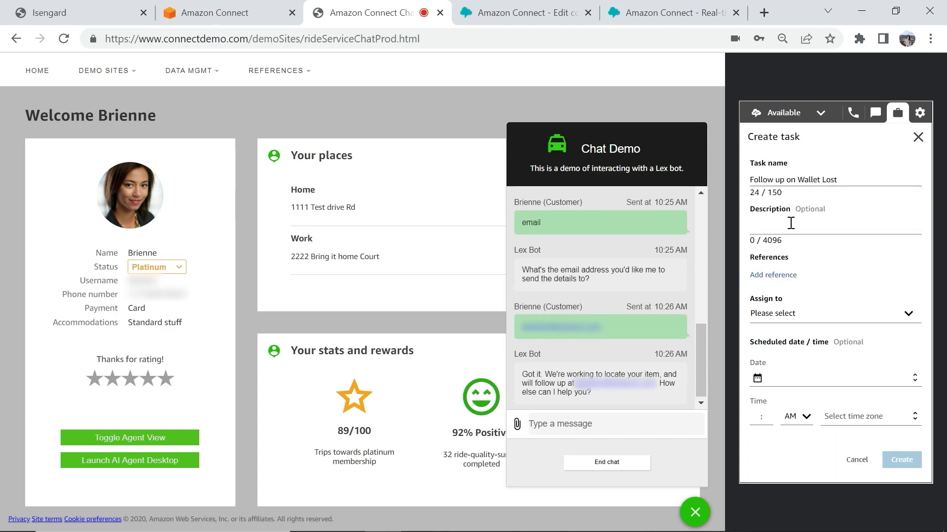
{"action": "type", "text": "Wallet has been found!"}
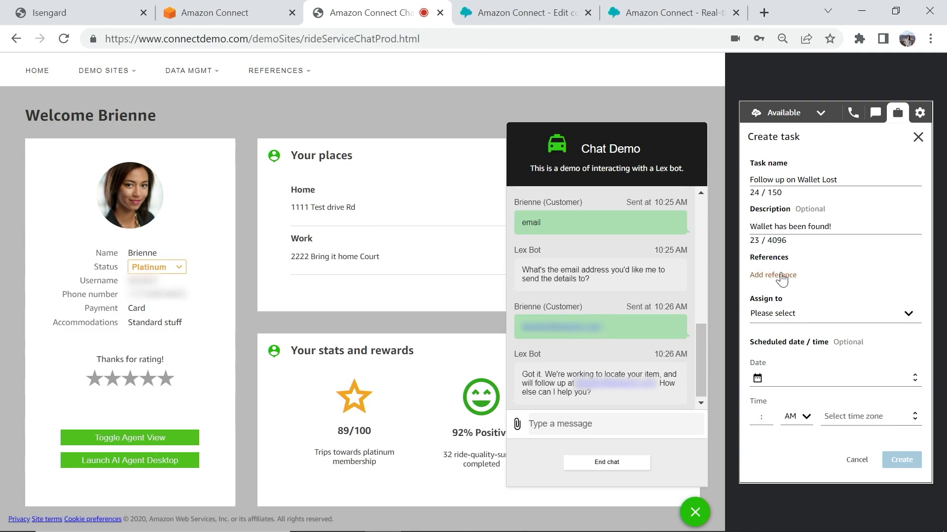
Step: Add a reference using the suggested name and a suggested sample link
{"action": "left_click", "coordinate": [782, 276]}
{"action": "left_click", "coordinate": [814, 308]}
{"action": "left_click", "coordinate": [803, 344]}
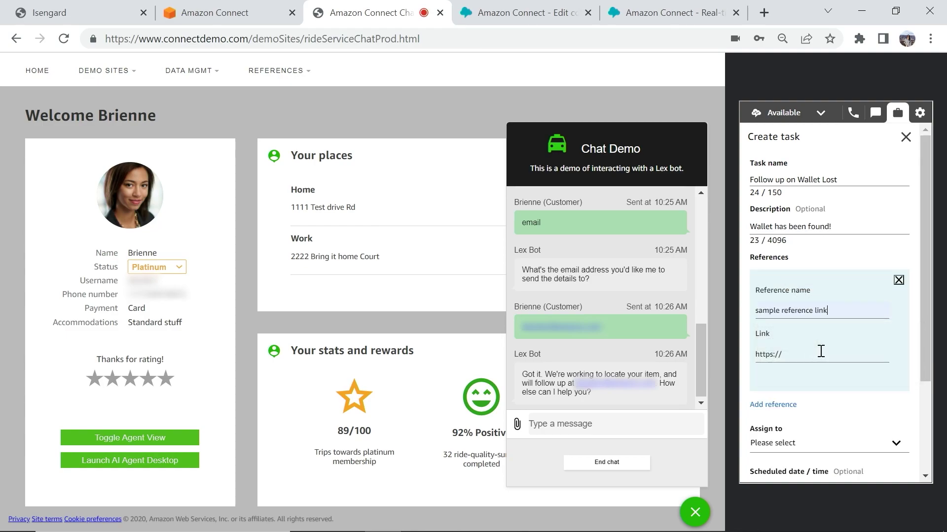
{"action": "left_click", "coordinate": [820, 353]}
{"action": "left_click", "coordinate": [814, 383]}
{"action": "scroll", "coordinate": [862, 423], "scroll_direction": "down", "scroll_amount": 2}
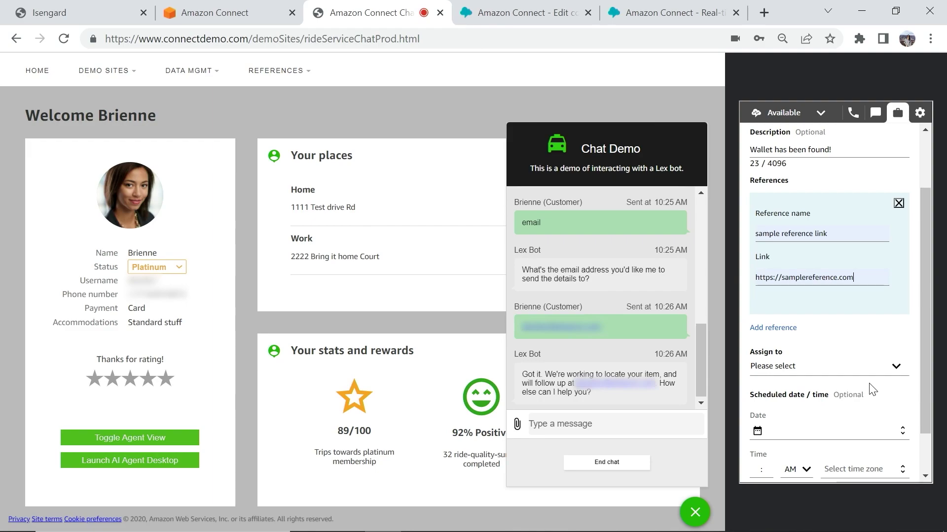
Step: Assign the task to Lost Item Response Quick Connect, leave the date unscheduled, and create it
{"action": "left_click", "coordinate": [865, 368]}
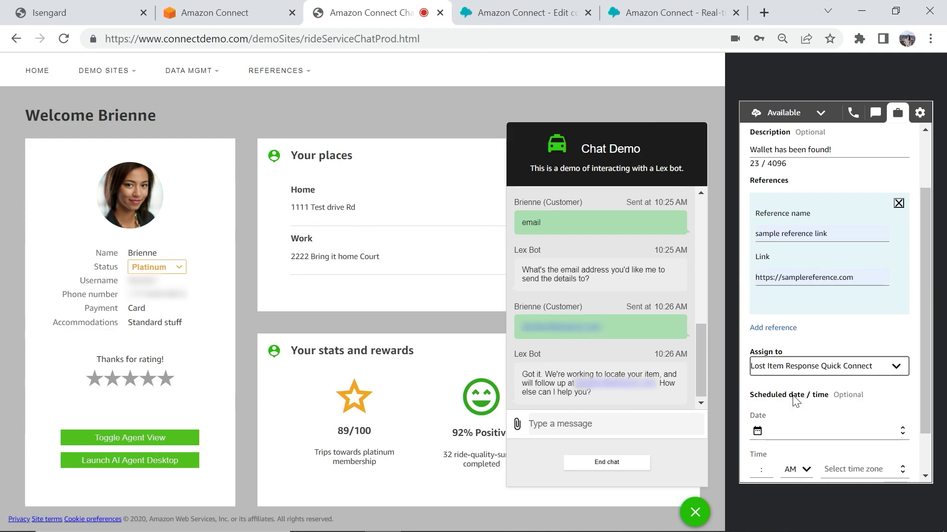
{"action": "left_click_drag", "start_coordinate": [926, 335], "coordinate": [927, 370]}
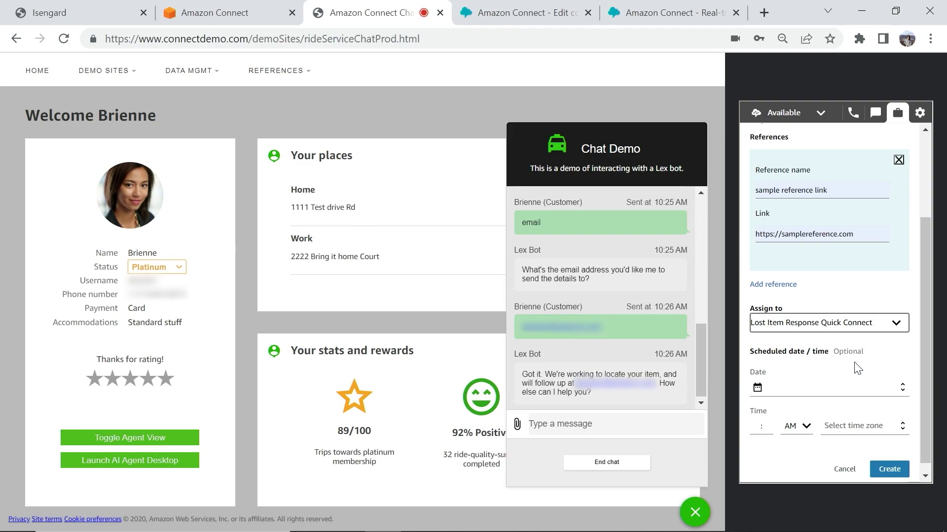
{"action": "left_click", "coordinate": [812, 388]}
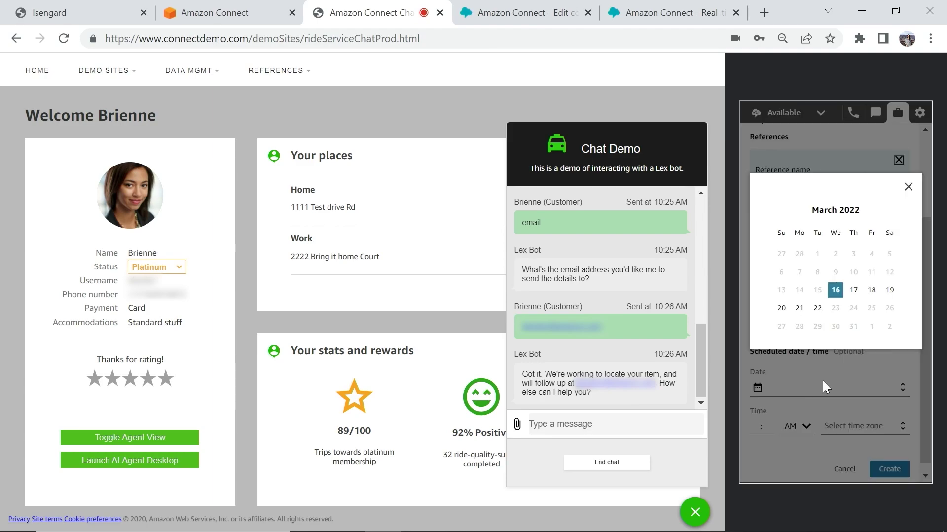
{"action": "left_click", "coordinate": [908, 188]}
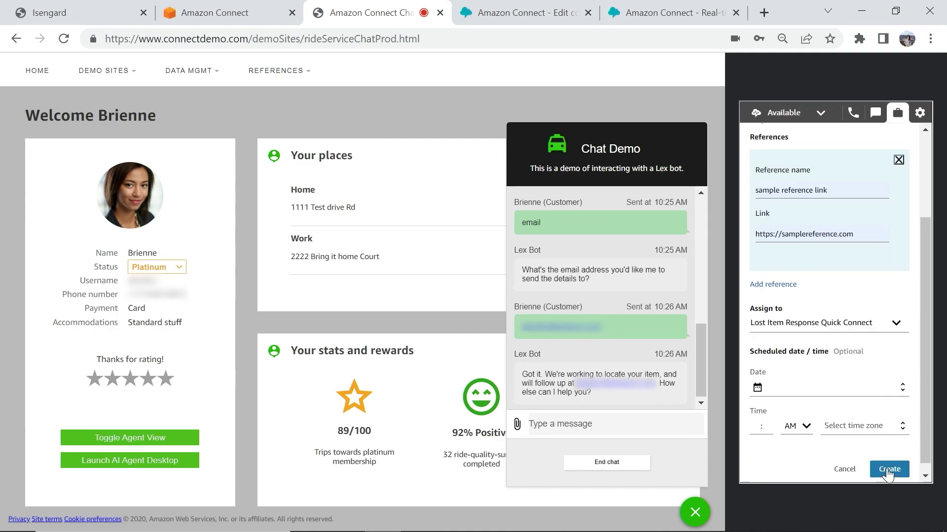
{"action": "left_click", "coordinate": [889, 469]}
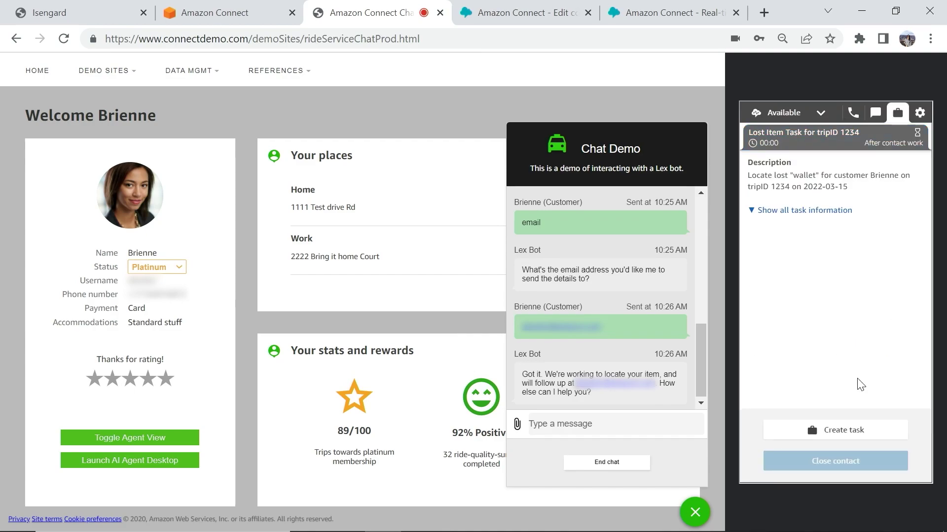
Step: End the task and close the contact, then open the 'Follow up on Wallet Lost' email in Outlook
{"action": "left_click", "coordinate": [848, 461]}
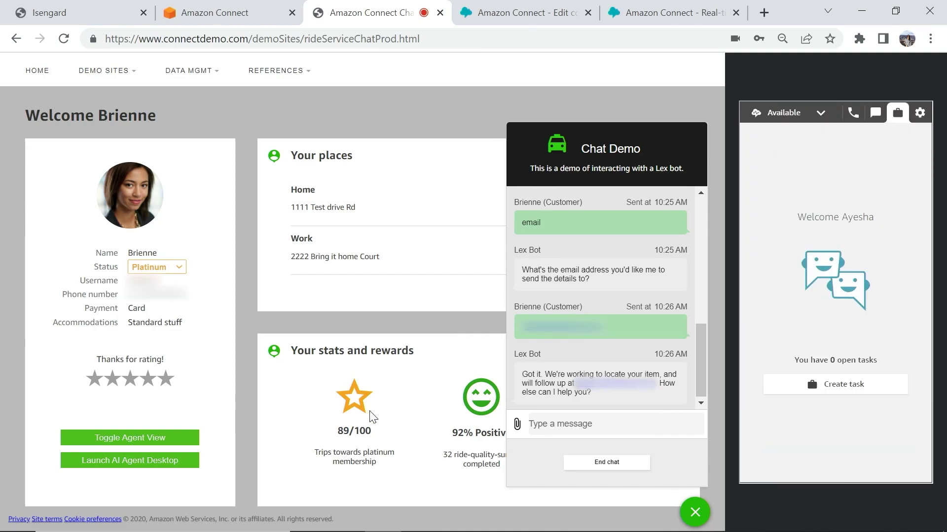
{"action": "key", "text": "super+s"}
{"action": "left_click", "coordinate": [456, 519]}
{"action": "left_click", "coordinate": [513, 469]}
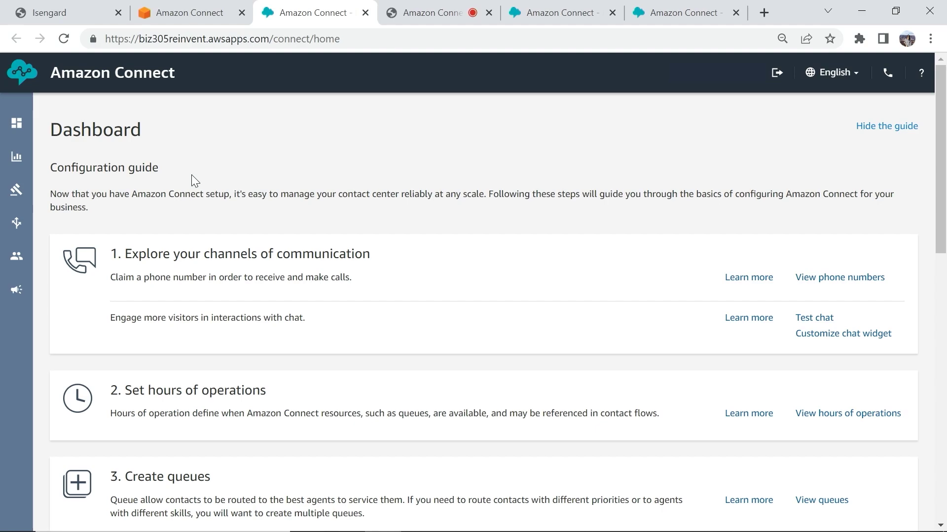
Step: In Basic Routing Profile, enable the Task channel with a maximum of 10 tasks per agent
{"action": "mouse_move", "coordinate": [17, 256]}
{"action": "left_click", "coordinate": [96, 322]}
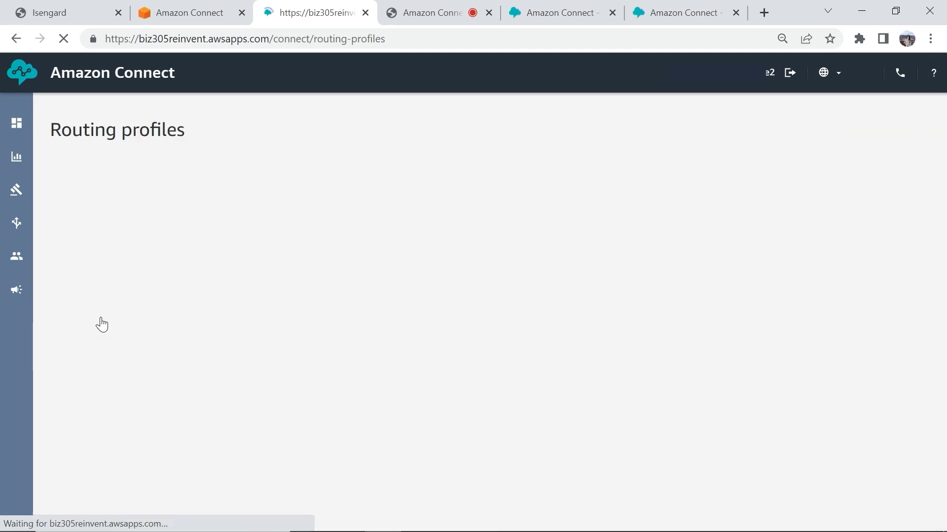
{"action": "left_click", "coordinate": [101, 230]}
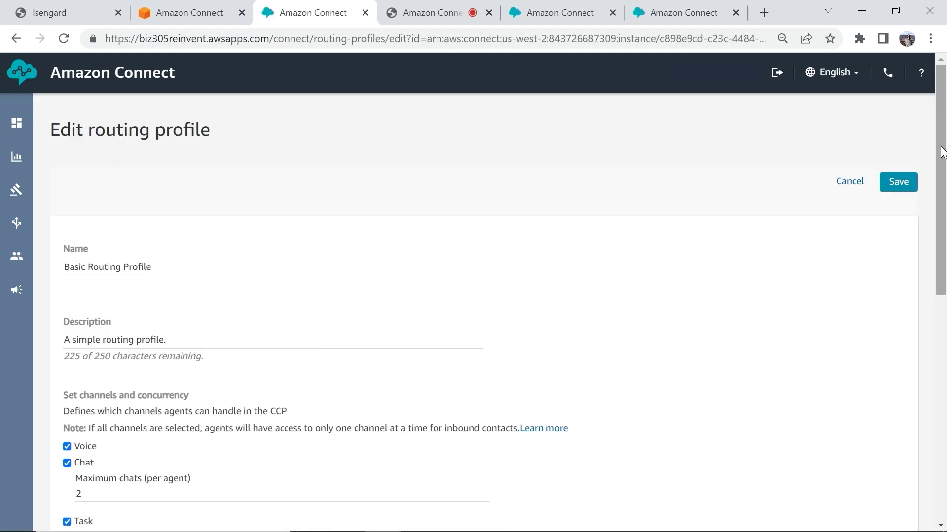
{"action": "scroll", "coordinate": [939, 174], "scroll_direction": "down", "scroll_amount": 1}
{"action": "scroll", "coordinate": [939, 174], "scroll_direction": "down", "scroll_amount": 1}
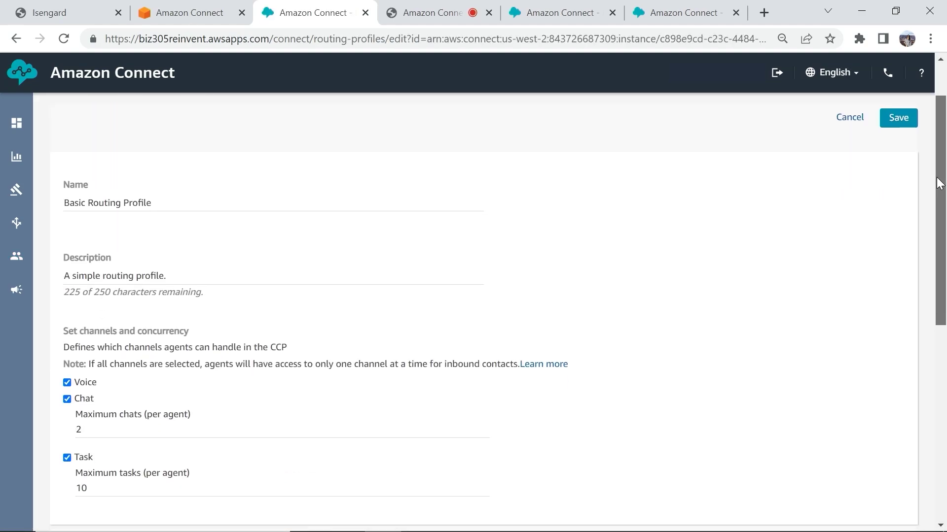
{"action": "left_click", "coordinate": [67, 453]}
{"action": "left_click", "coordinate": [67, 453]}
{"action": "scroll", "coordinate": [941, 253], "scroll_direction": "down", "scroll_amount": 2}
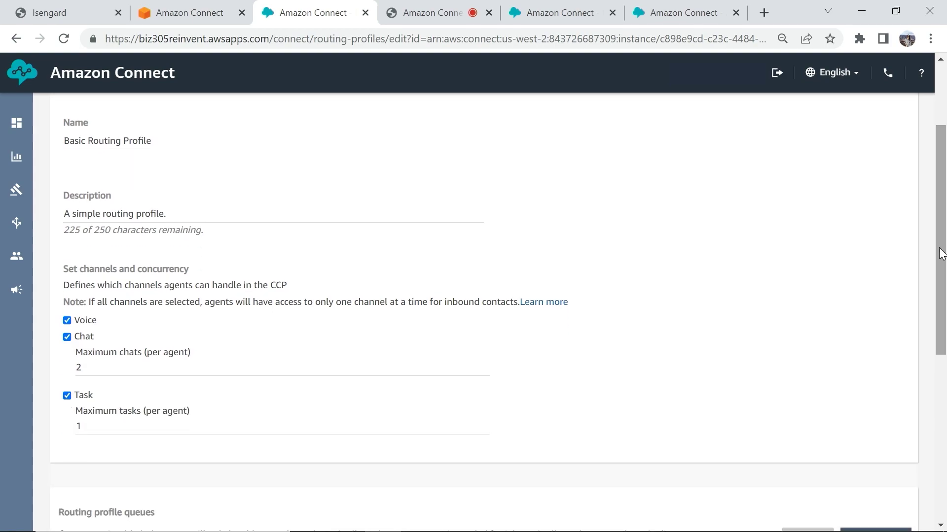
{"action": "left_click", "coordinate": [194, 425]}
{"action": "type", "text": "0"}
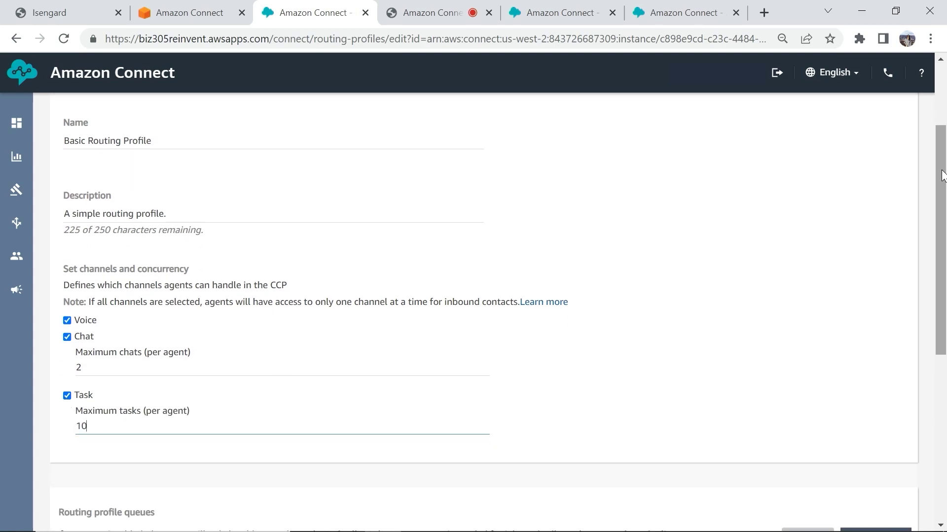
Step: Add Tasks-Queue to the profile with the Task channel checked and priority 2
{"action": "scroll", "coordinate": [940, 254], "scroll_direction": "down", "scroll_amount": 3}
{"action": "scroll", "coordinate": [941, 254], "scroll_direction": "down", "scroll_amount": 2}
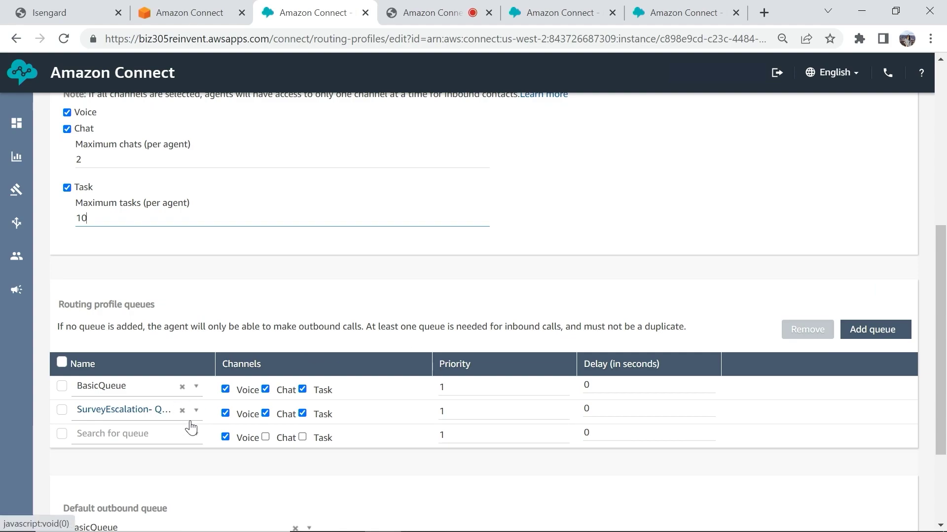
{"action": "left_click", "coordinate": [168, 434]}
{"action": "left_click", "coordinate": [178, 391]}
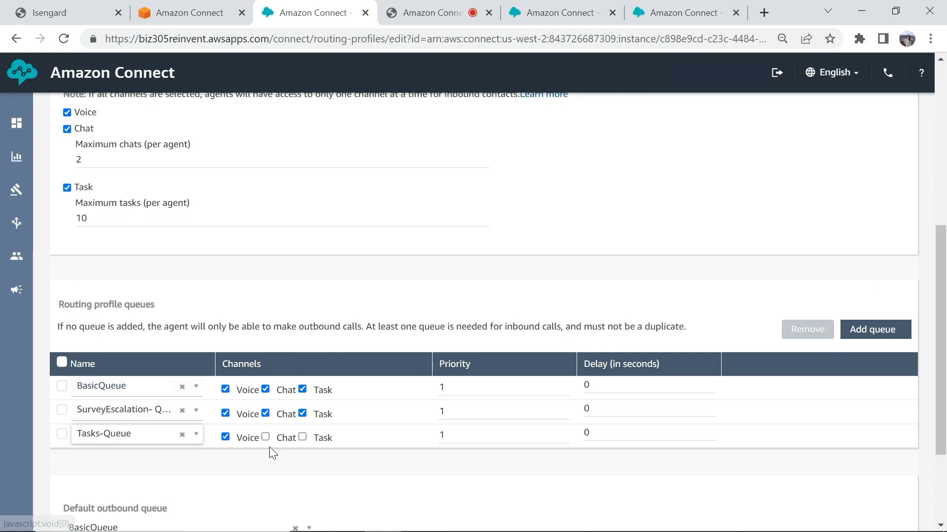
{"action": "left_click", "coordinate": [302, 438]}
{"action": "left_click", "coordinate": [482, 438]}
{"action": "key", "text": "BackSpace"}
{"action": "type", "text": "2"}
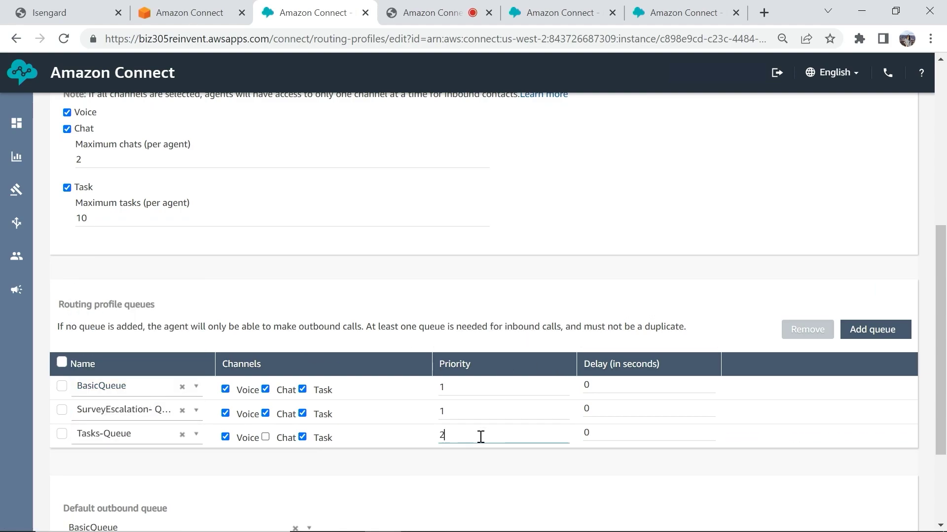
{"action": "scroll", "coordinate": [941, 279], "scroll_direction": "down", "scroll_amount": 3}
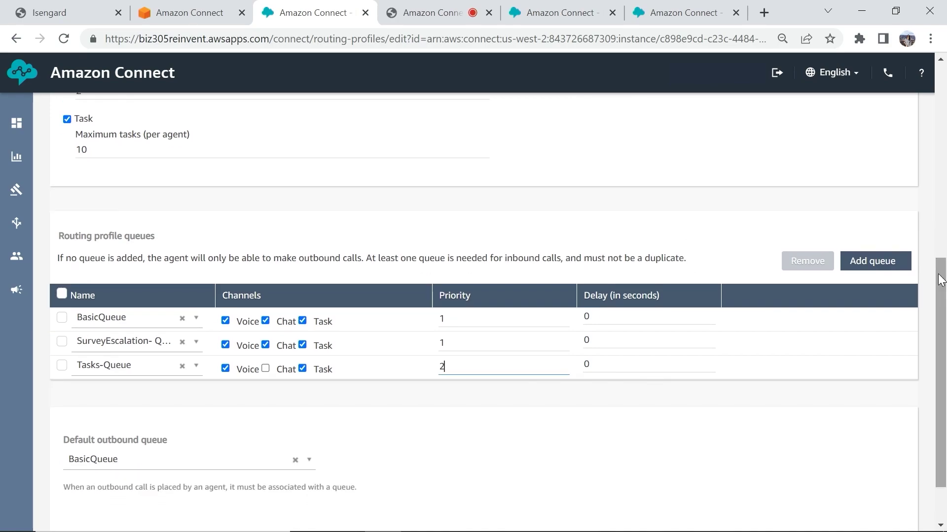
{"action": "scroll", "coordinate": [941, 279], "scroll_direction": "up", "scroll_amount": 4}
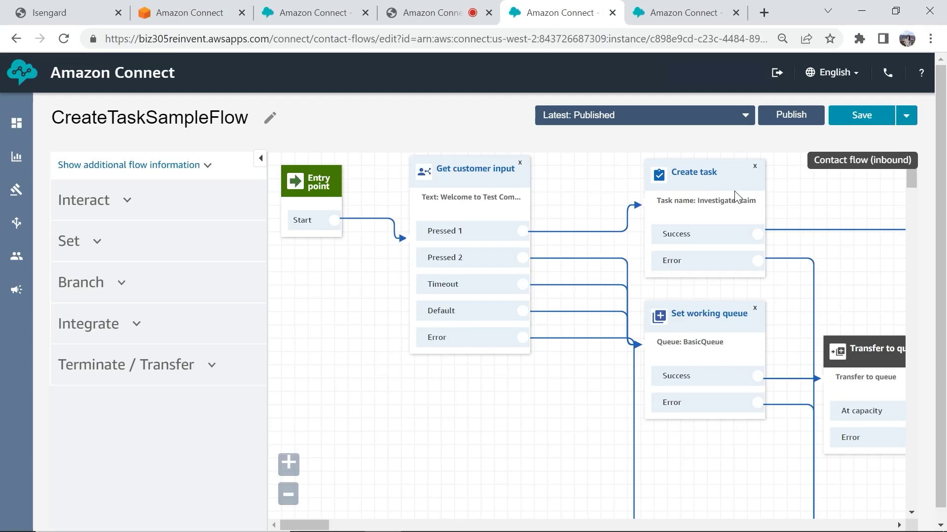
Step: Open the Create task block's properties panel in the contact flow
{"action": "left_click", "coordinate": [693, 182]}
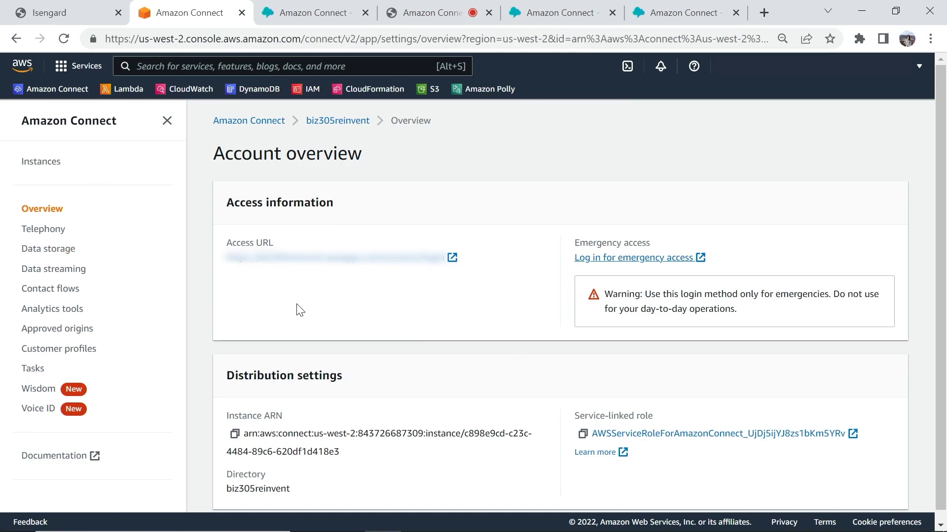
Step: Add Salesforce as a task application, tick all three prerequisites, and select Create a new connection
{"action": "left_click", "coordinate": [33, 369]}
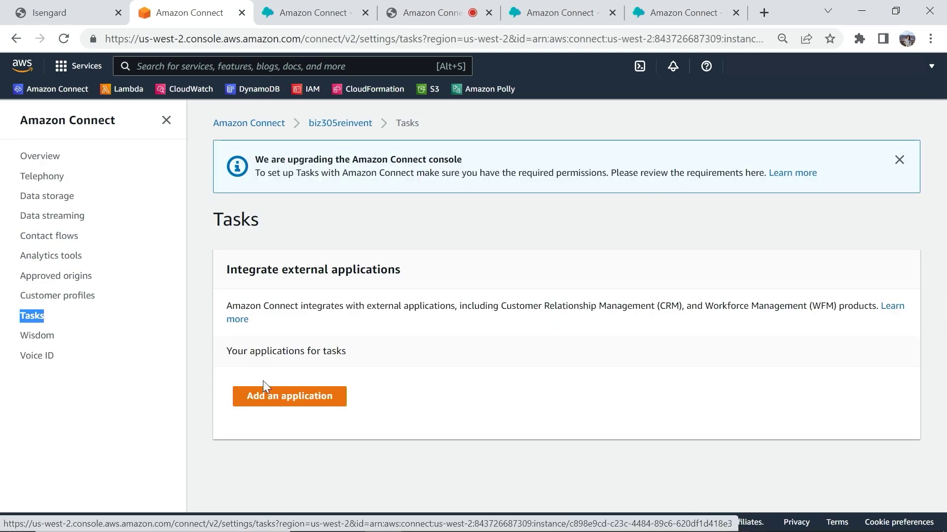
{"action": "left_click", "coordinate": [289, 394]}
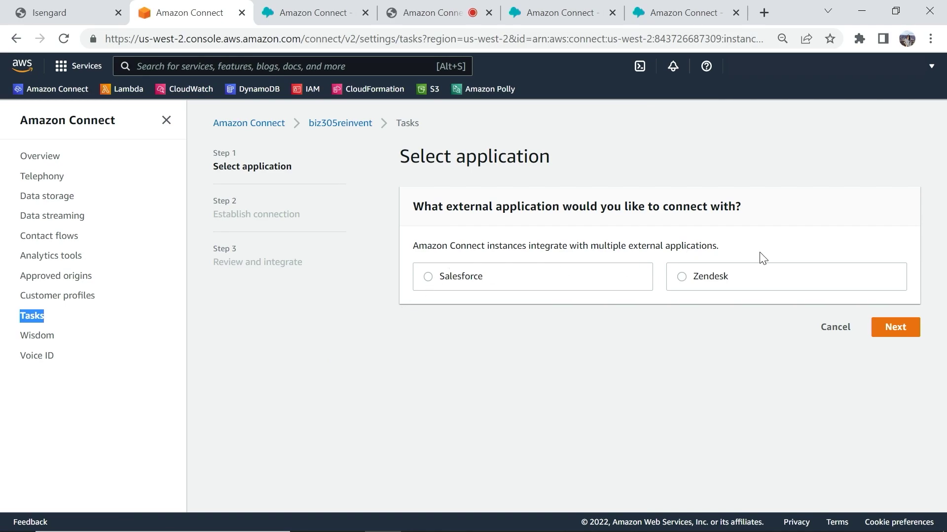
{"action": "left_click", "coordinate": [428, 276]}
{"action": "scroll", "coordinate": [432, 285], "scroll_direction": "down", "scroll_amount": 1}
{"action": "left_click", "coordinate": [463, 333]}
{"action": "left_click", "coordinate": [456, 356]}
{"action": "left_click", "coordinate": [438, 427]}
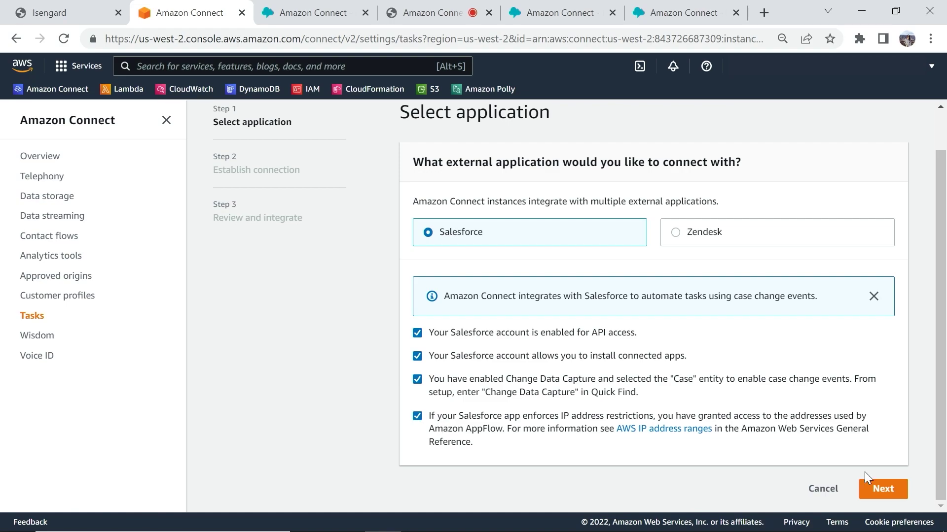
{"action": "left_click", "coordinate": [894, 489]}
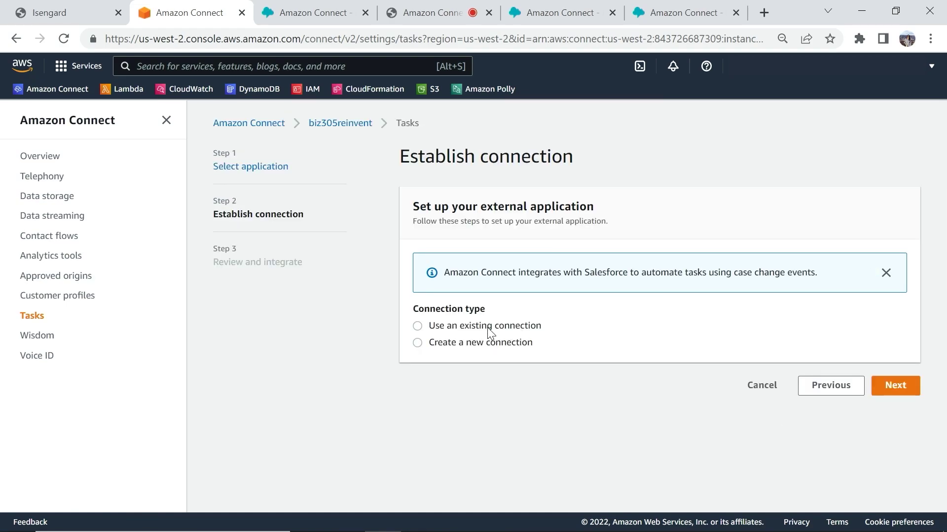
{"action": "left_click", "coordinate": [507, 344]}
{"action": "scroll", "coordinate": [937, 345], "scroll_direction": "down", "scroll_amount": 3}
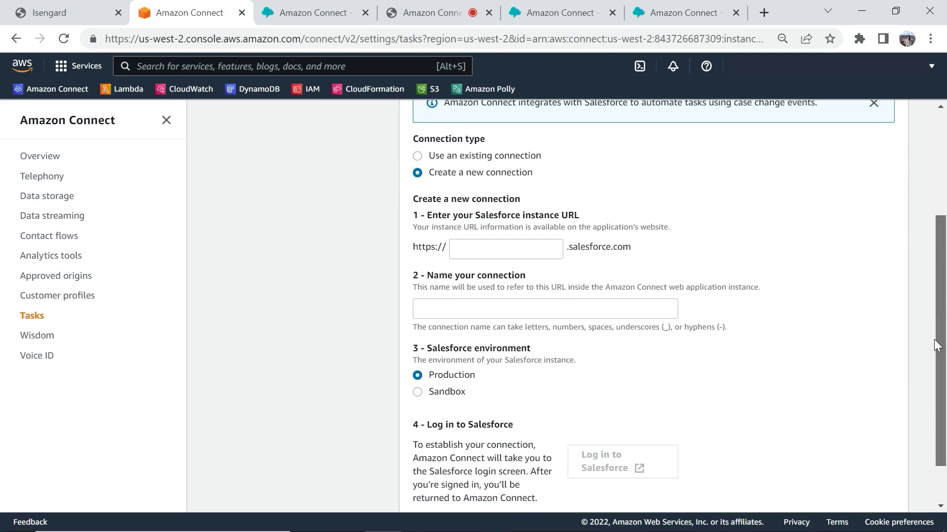
{"action": "scroll", "coordinate": [838, 429], "scroll_direction": "down", "scroll_amount": 1}
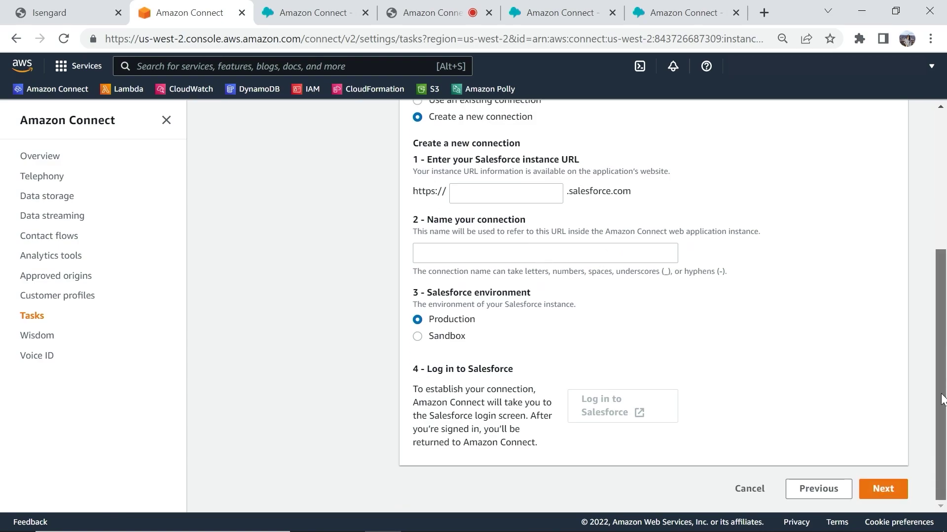